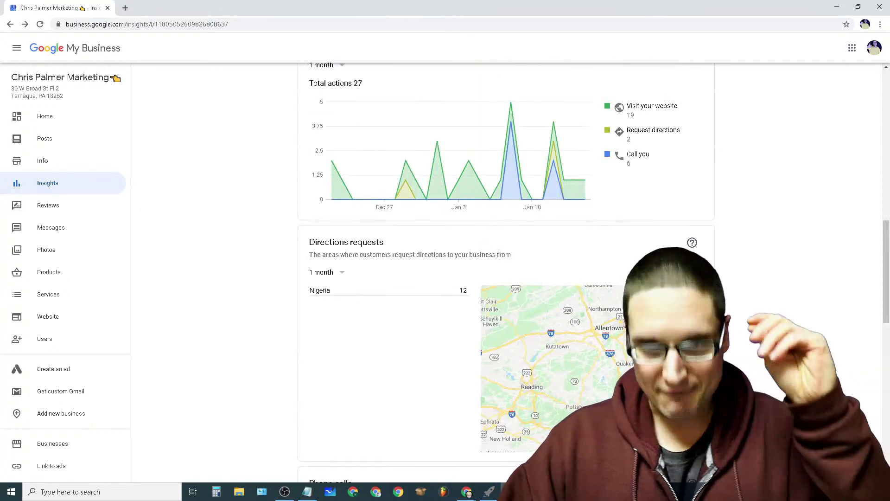
# Scroll up and down through the Chris Palmer Marketing Insights report to review it
pyautogui.scroll(8, 811, 364)
pyautogui.scroll(5, 812, 364)
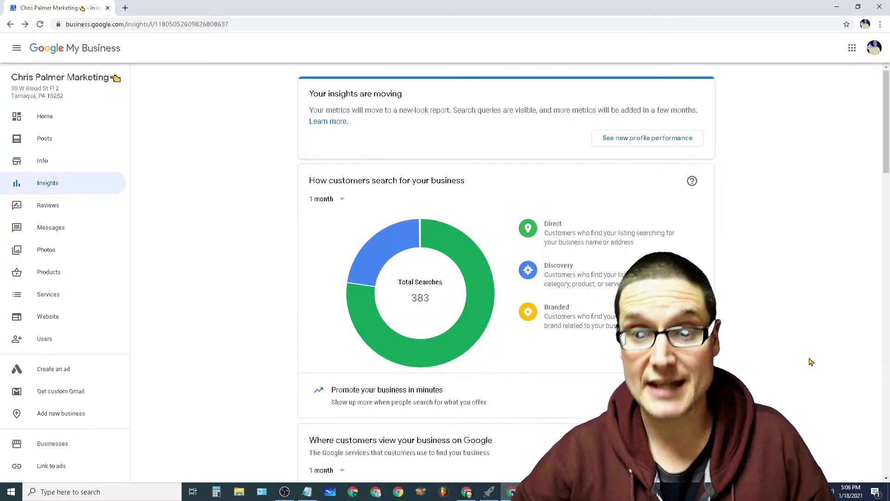
pyautogui.scroll(-4, 811, 361)
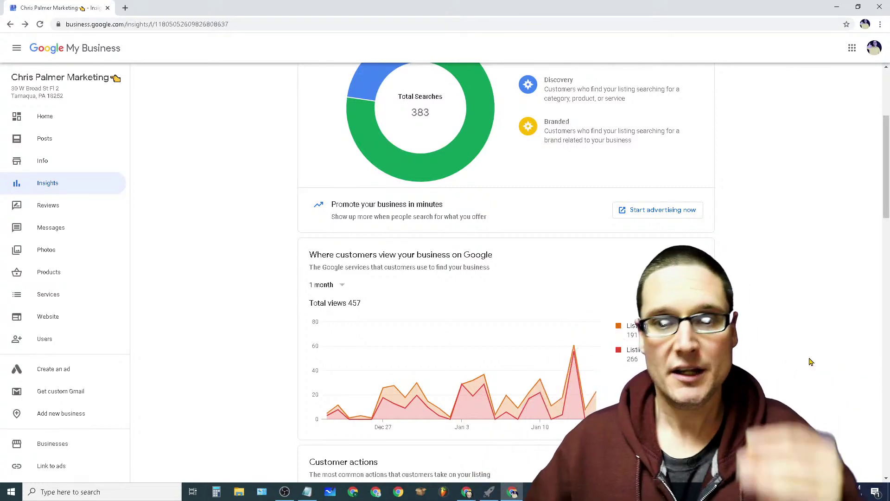
pyautogui.scroll(-9, 752, 308)
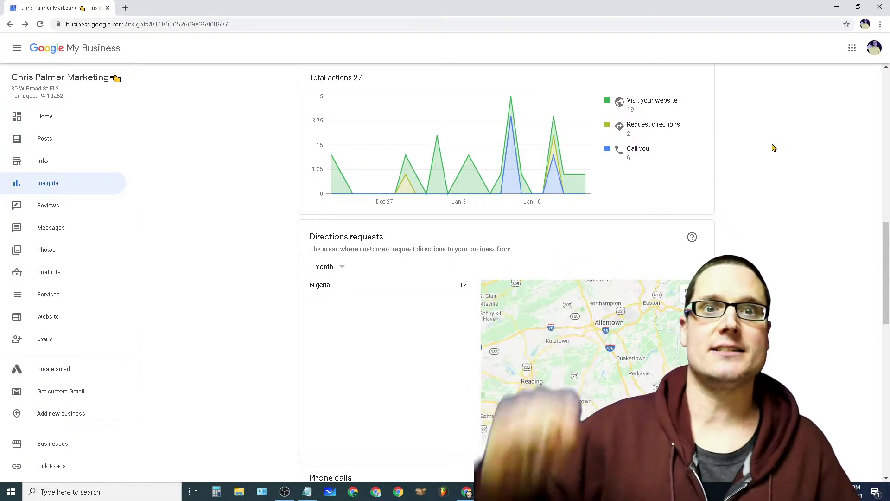
pyautogui.scroll(-3, 864, 309)
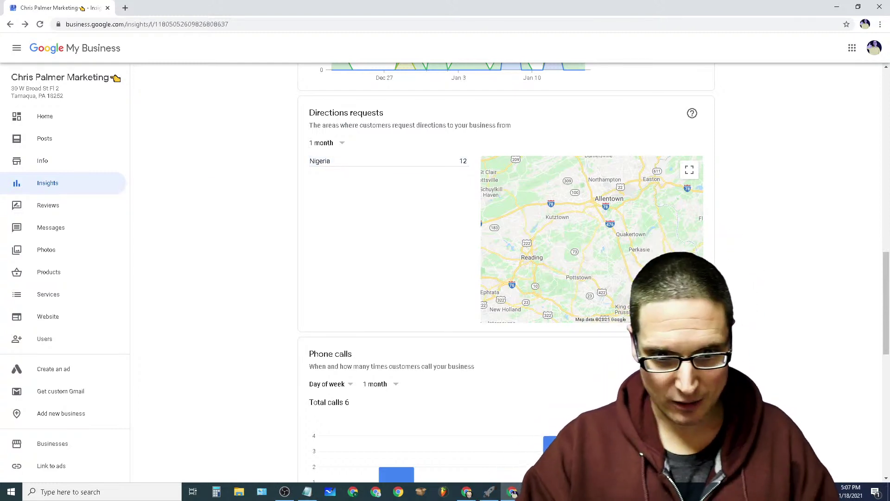
pyautogui.scroll(-3, 482, 259)
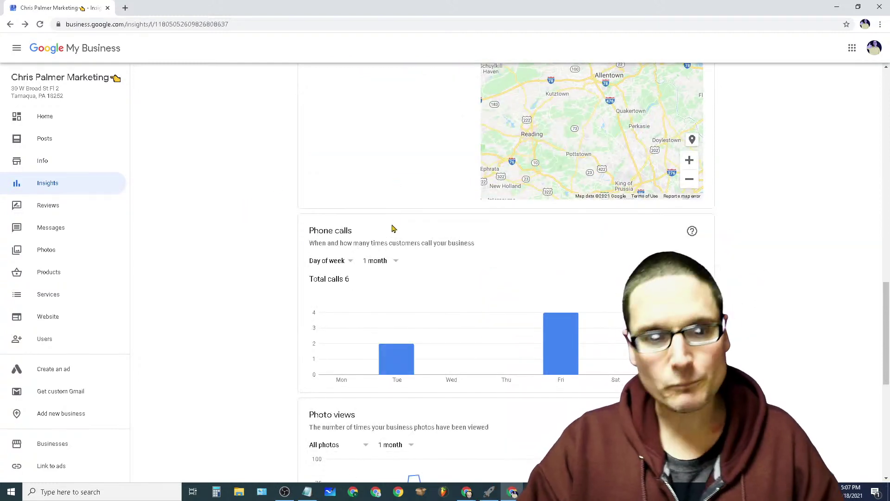
pyautogui.scroll(-3, 393, 232)
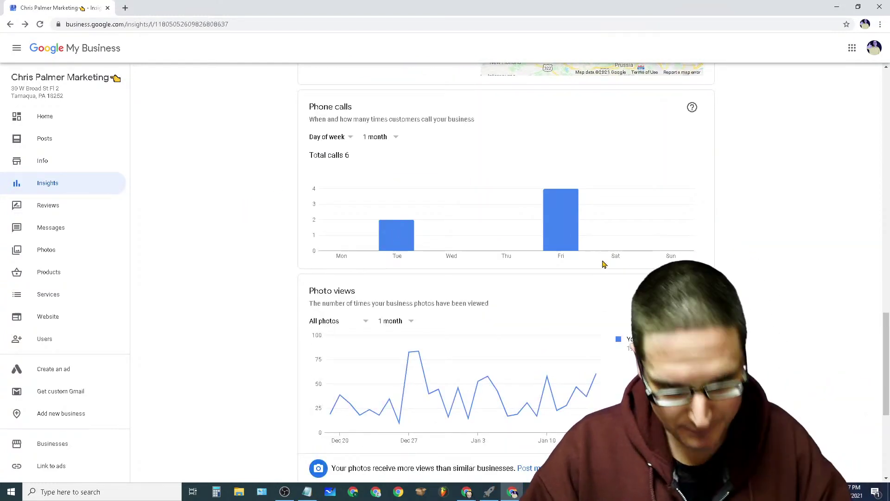
pyautogui.scroll(-4, 604, 263)
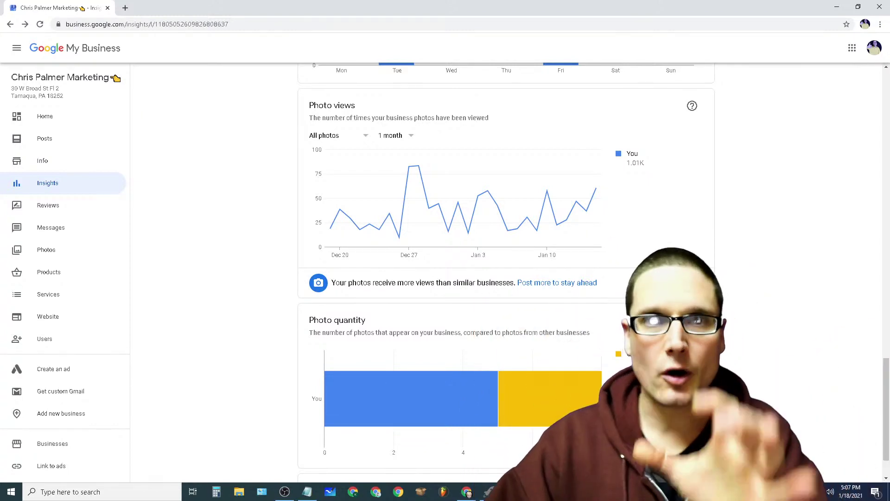
pyautogui.scroll(4, 692, 291)
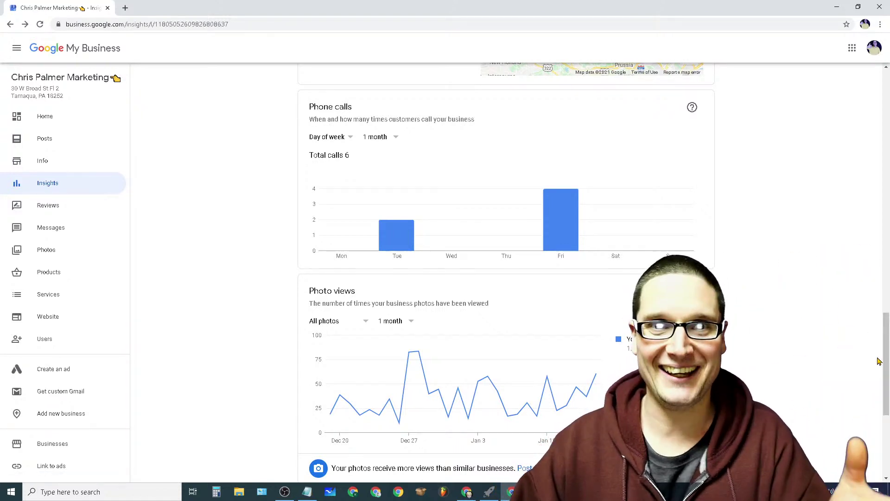
pyautogui.scroll(12, 876, 357)
pyautogui.scroll(7, 876, 361)
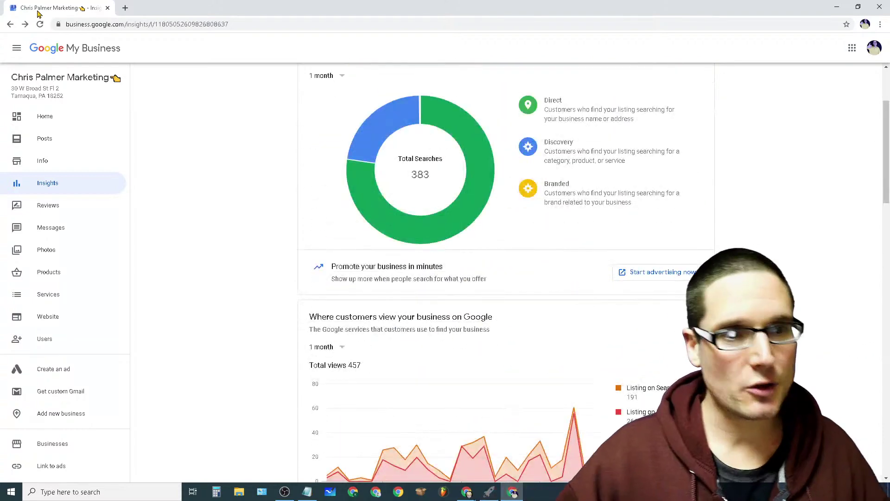
# Open a new blank Chrome tab, go back to Insights, then return to the new tab
pyautogui.click(125, 8)
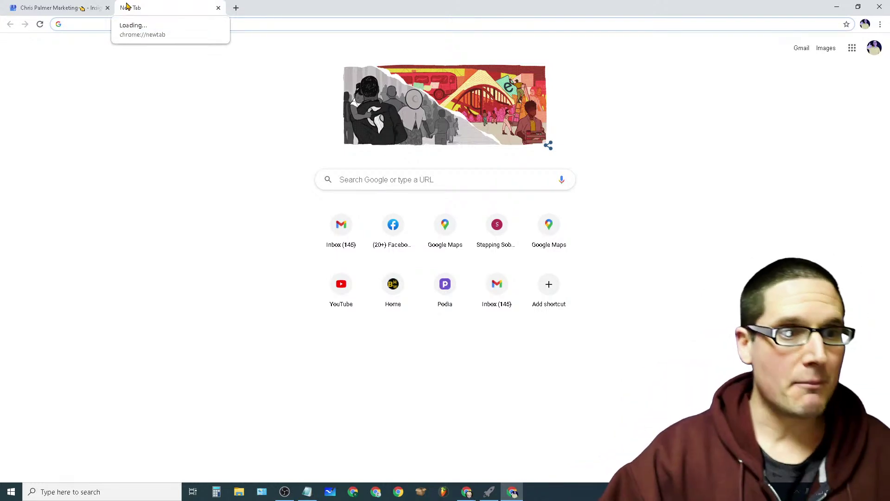
pyautogui.click(38, 5)
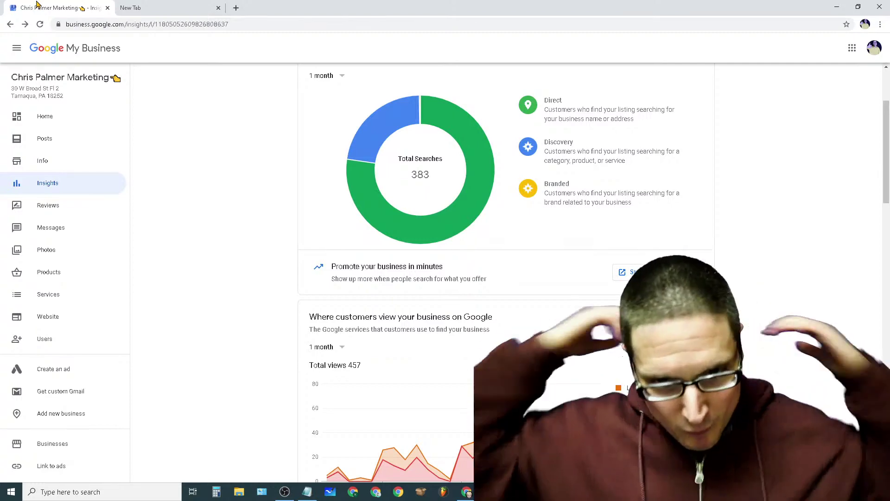
pyautogui.click(139, 6)
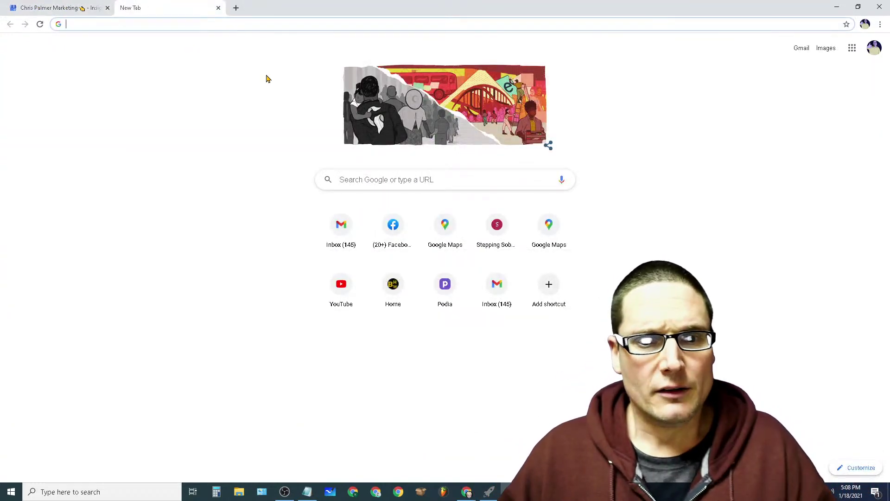
# Return to the Insights page, scroll over its charts, then switch to the new blank tab
pyautogui.click(56, 7)
pyautogui.scroll(3, 620, 173)
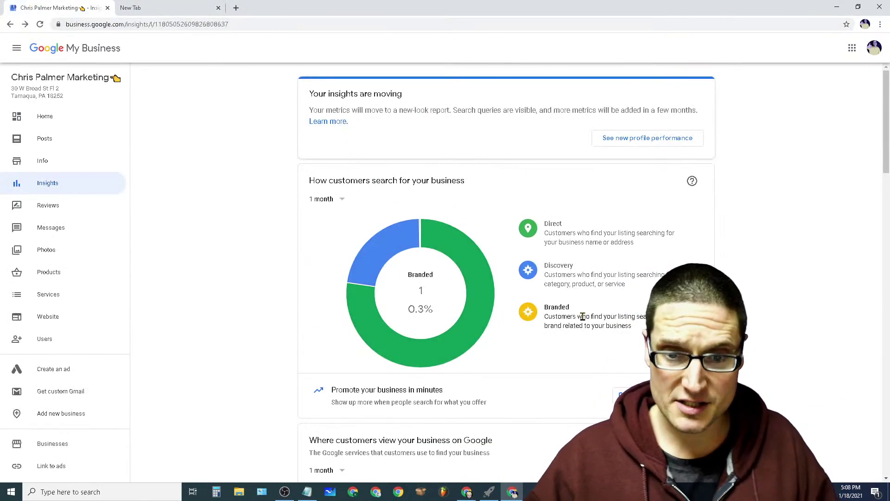
pyautogui.scroll(-8, 582, 312)
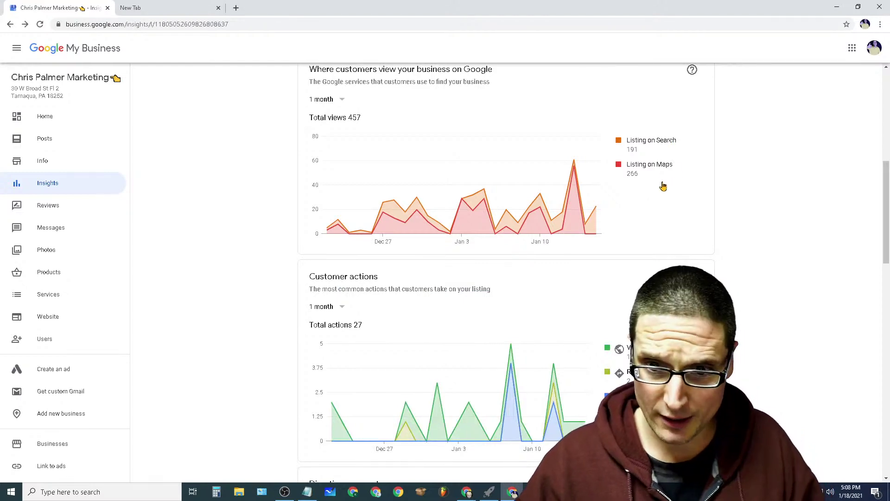
pyautogui.press('ctrl')
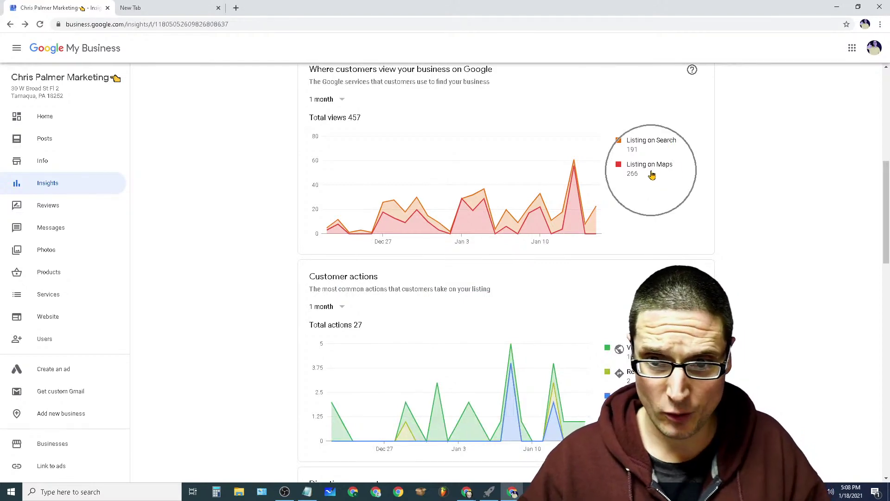
pyautogui.click(141, 6)
# Rerun the 'seo consulting' search on Maps from history, adding 'tamaqua pa' to the query
pyautogui.click(419, 179)
pyautogui.click(408, 198)
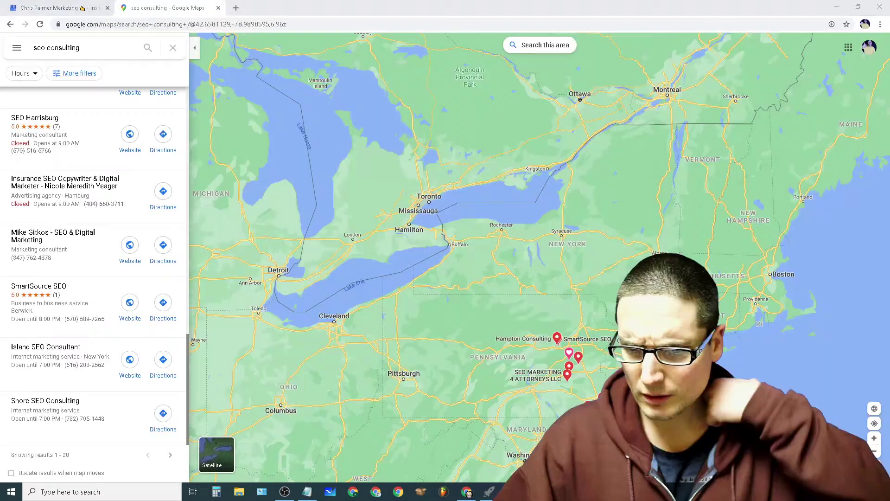
pyautogui.click(110, 52)
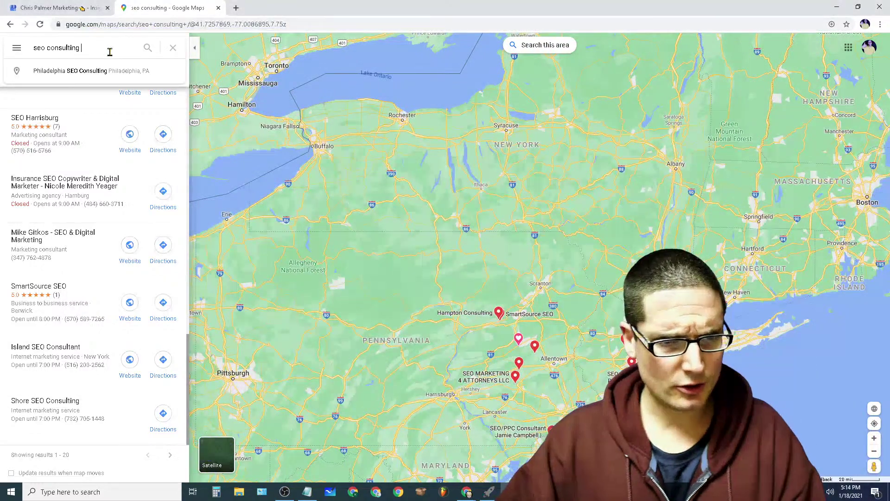
pyautogui.write('tamaqua pa')
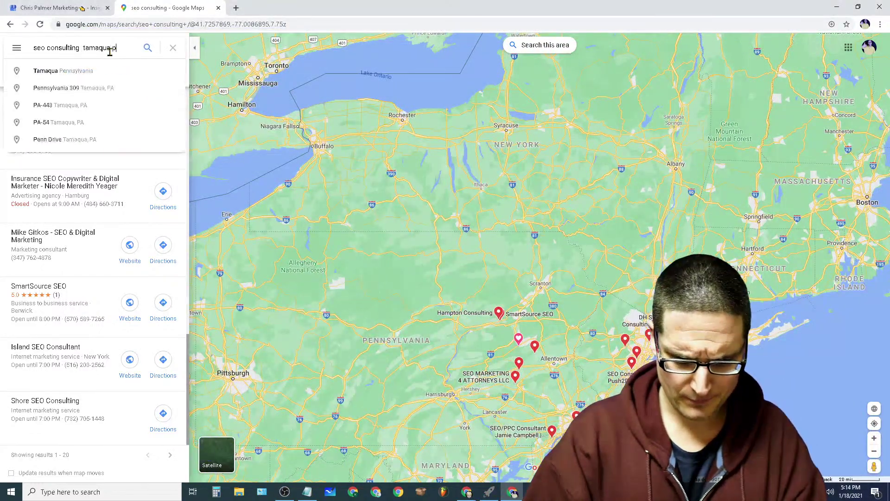
pyautogui.press('Return')
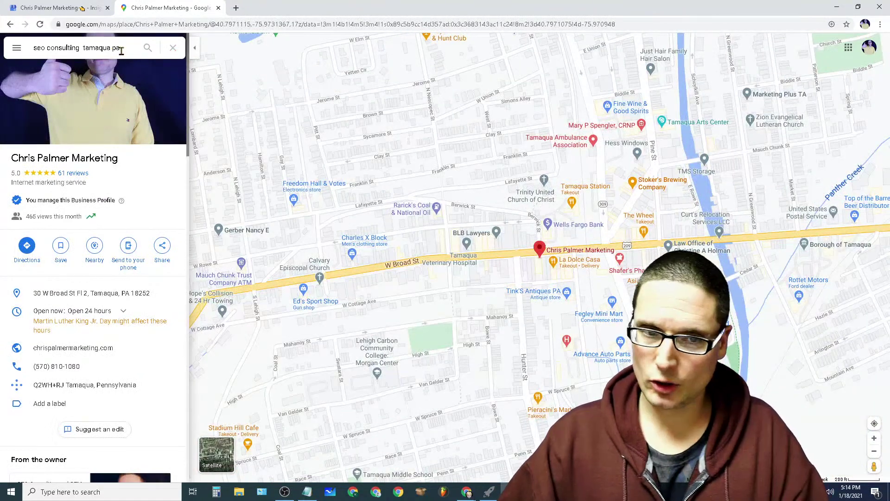
# Highlight the Branded search category text in the Insights report
pyautogui.moveTo(121, 51); pyautogui.dragTo(42, 69)
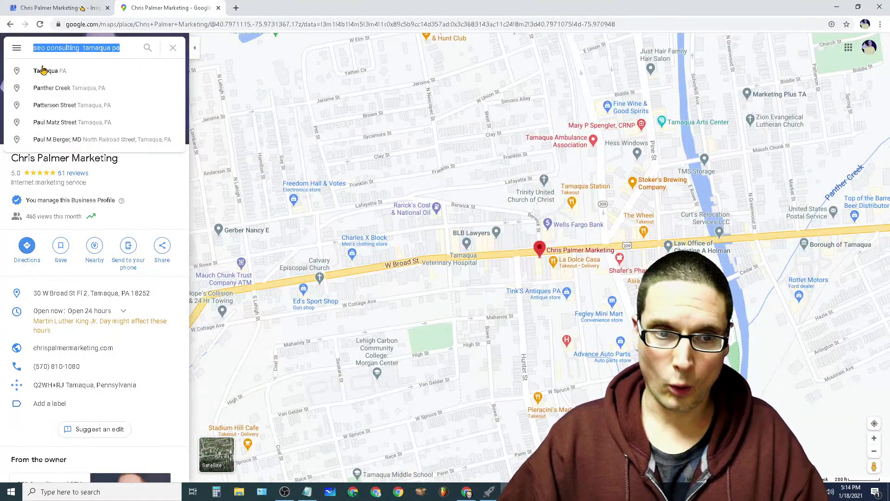
pyautogui.click(30, 6)
pyautogui.scroll(5, 540, 332)
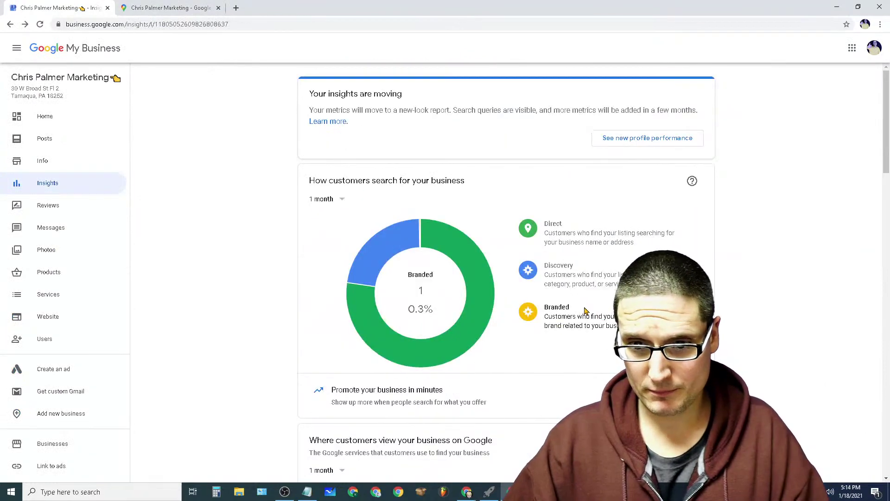
pyautogui.moveTo(586, 310); pyautogui.dragTo(546, 317)
# Clear the 'seo consulting tamaqua pa' query from the Google Maps search box
pyautogui.click(179, 9)
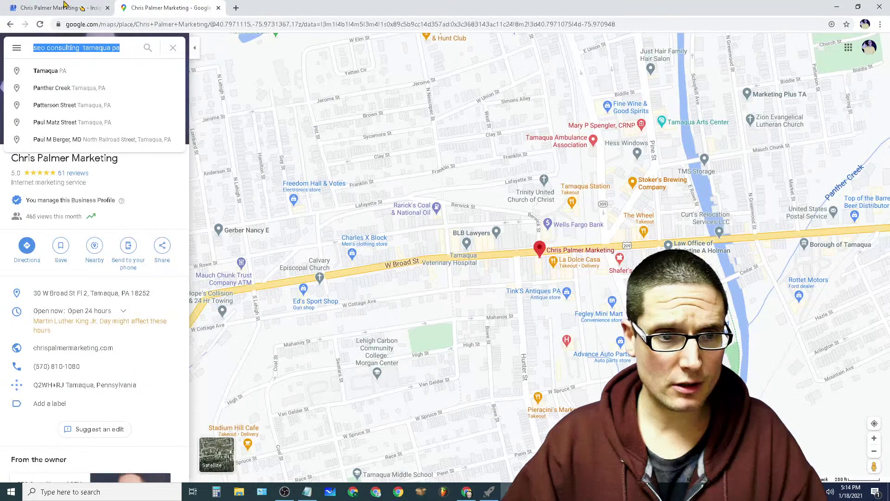
pyautogui.click(120, 48)
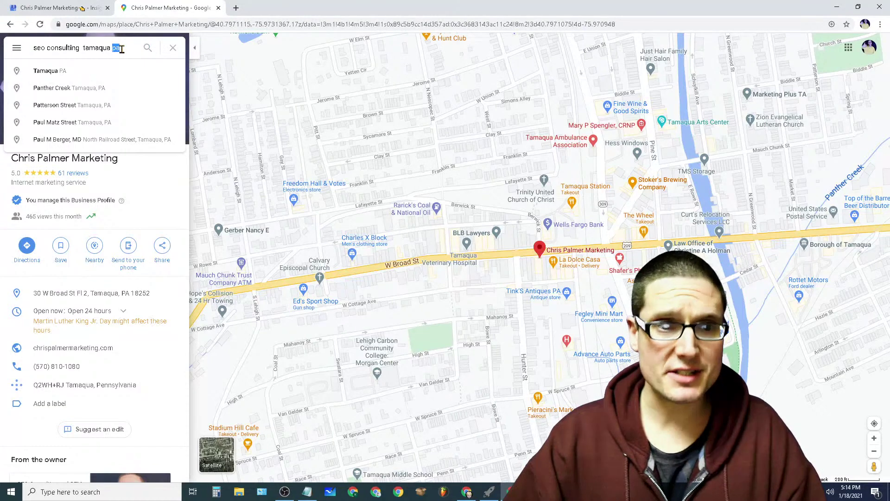
pyautogui.click(124, 49)
pyautogui.moveTo(125, 50); pyautogui.dragTo(33, 55)
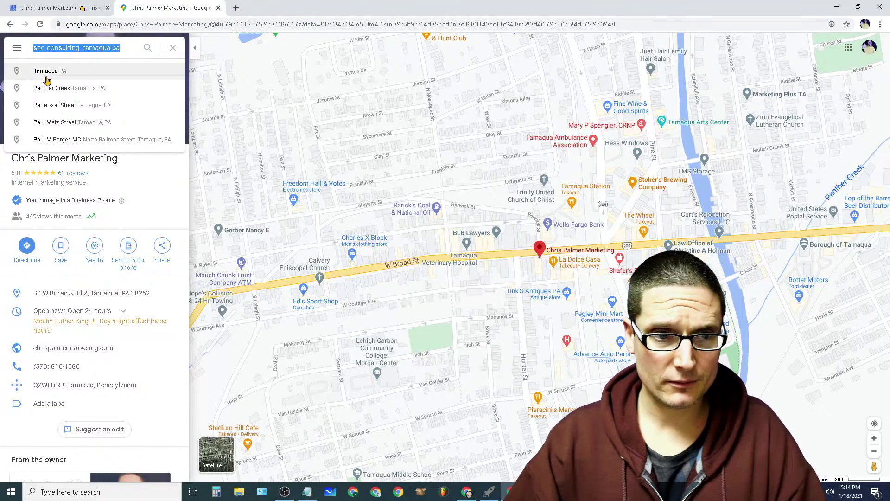
pyautogui.press('BackSpace')
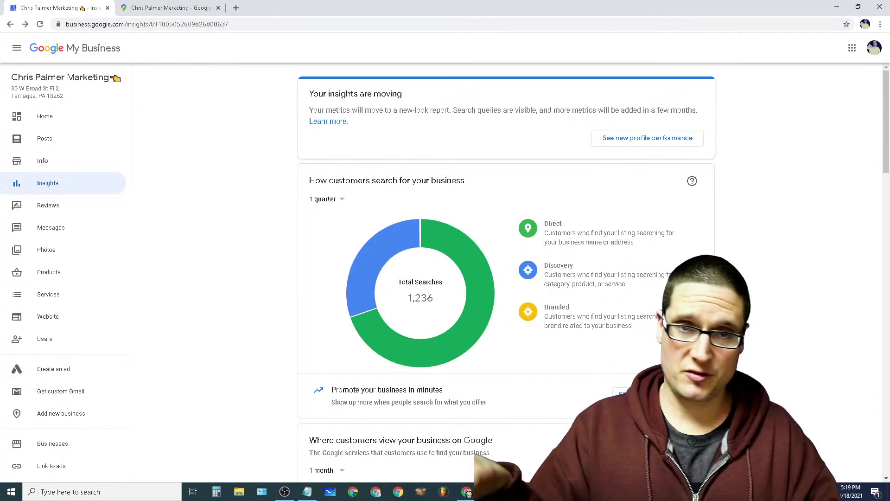
# Highlight the Discovery search category description showing 372 searches (30.1%)
pyautogui.click(543, 229)
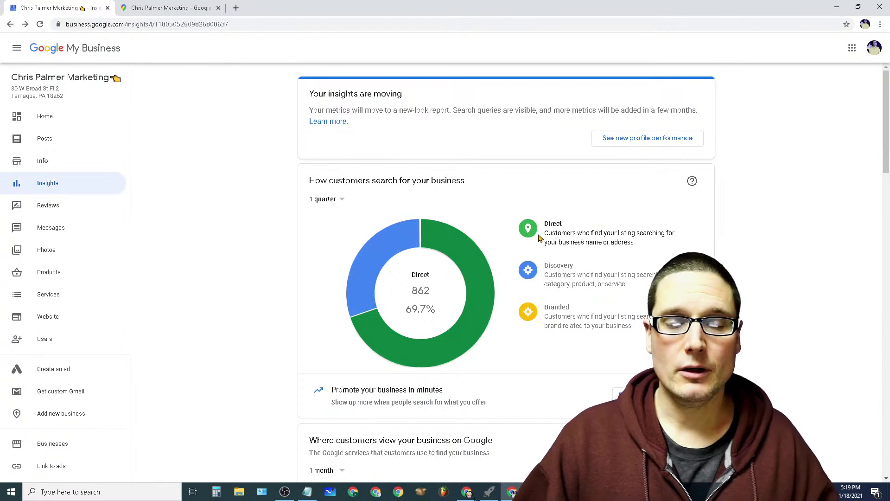
pyautogui.moveTo(562, 284)
pyautogui.moveTo(545, 268); pyautogui.dragTo(561, 275)
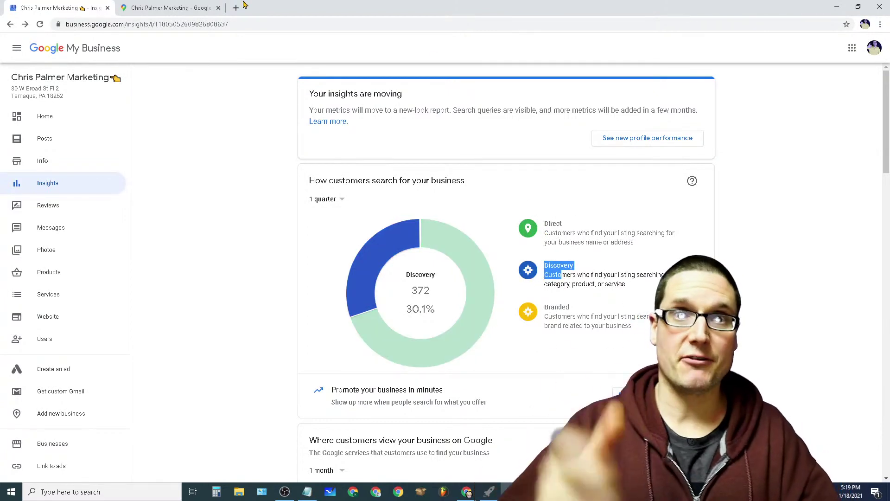
pyautogui.click(169, 5)
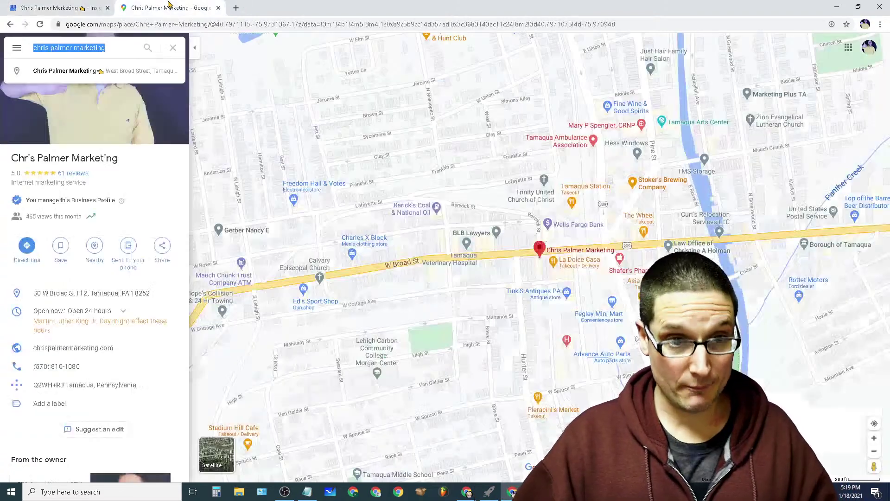
pyautogui.click(117, 47)
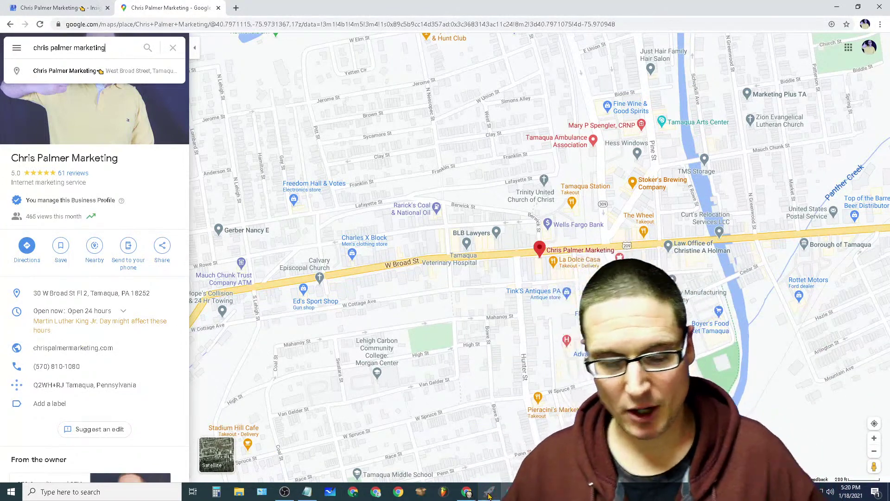
pyautogui.moveTo(489, 495)
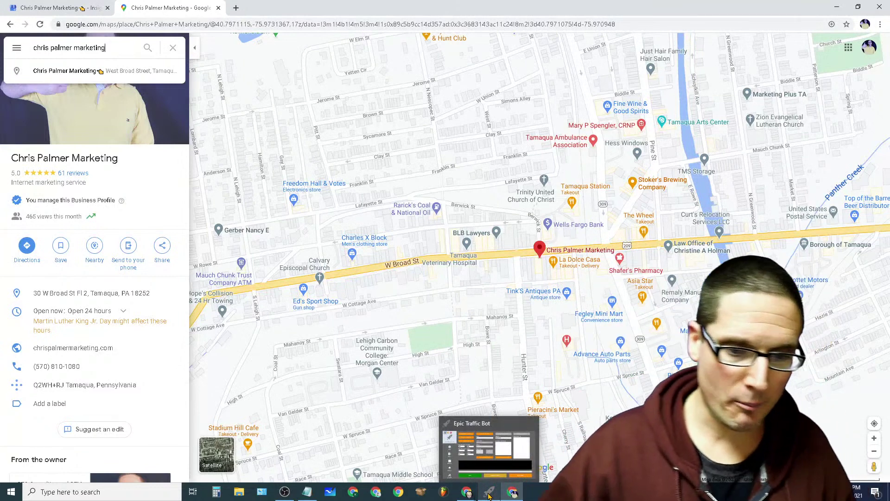
# Check the Epic Traffic Bot Pro window's task settings, then return to the Insights tab
pyautogui.click(489, 495)
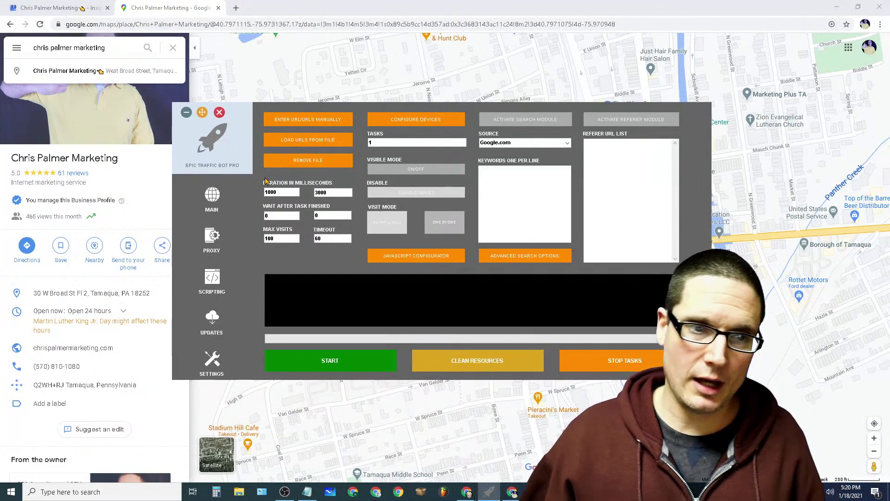
pyautogui.click(34, 6)
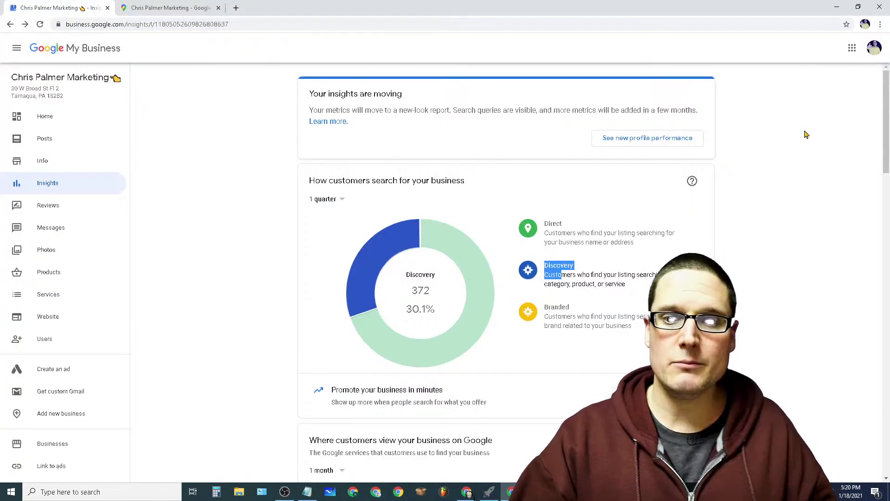
# Clear the Discovery highlight, scroll down, and highlight the Photo views heading
pyautogui.click(644, 201)
pyautogui.scroll(-4, 649, 249)
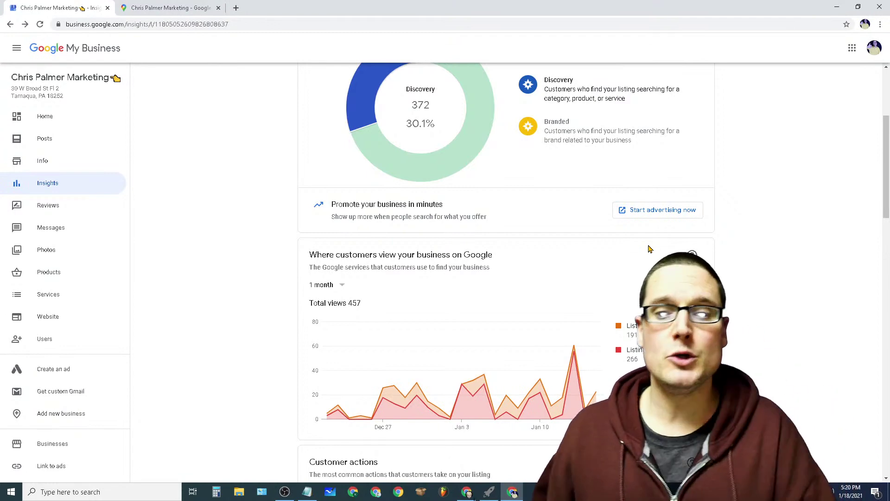
pyautogui.scroll(3, 583, 230)
pyautogui.scroll(-7, 583, 230)
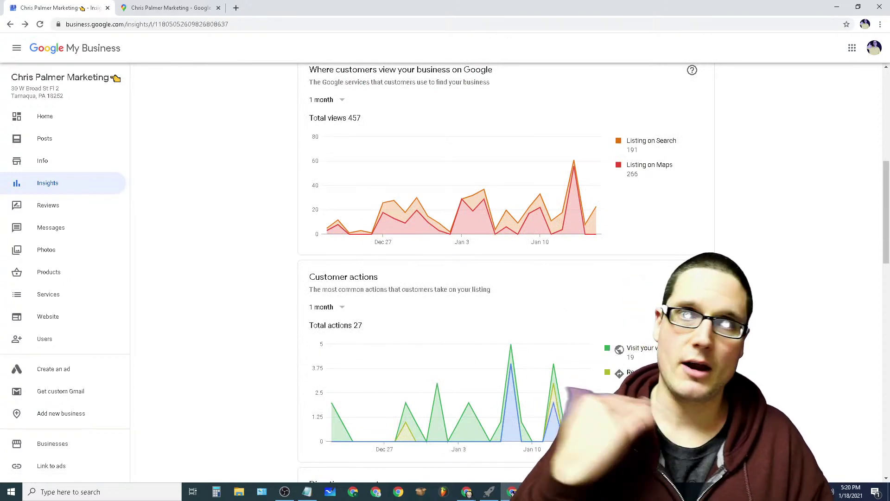
pyautogui.scroll(-5, 115, 78)
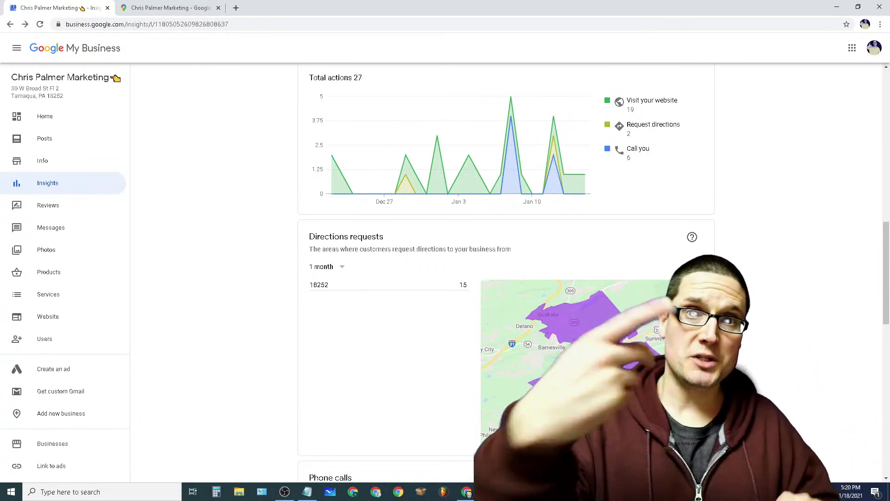
pyautogui.scroll(-10, 803, 353)
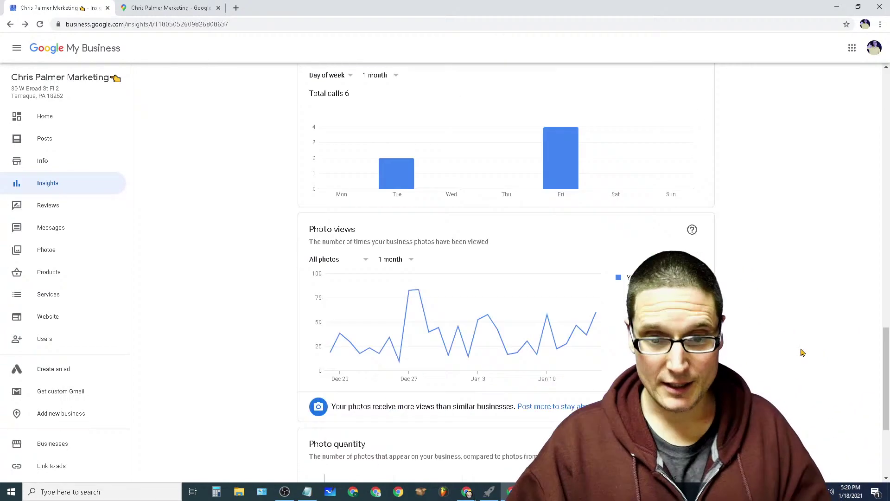
pyautogui.tripleClick(359, 230)
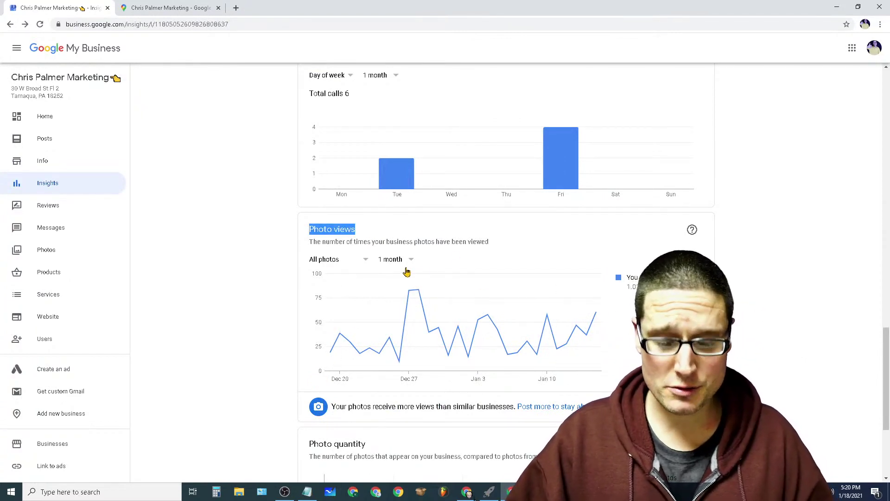
# Scroll between the Photo views (1.01K past month) and Photo quantity charts to compare them
pyautogui.scroll(-4, 564, 270)
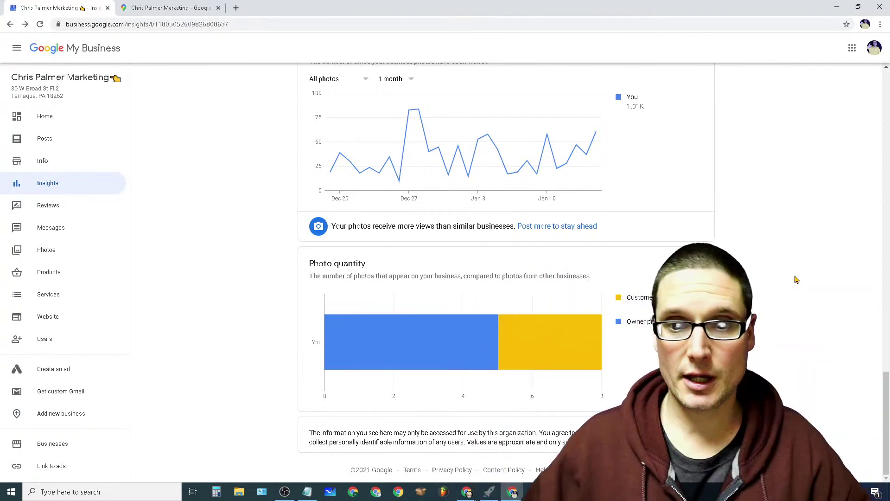
pyautogui.scroll(4, 509, 189)
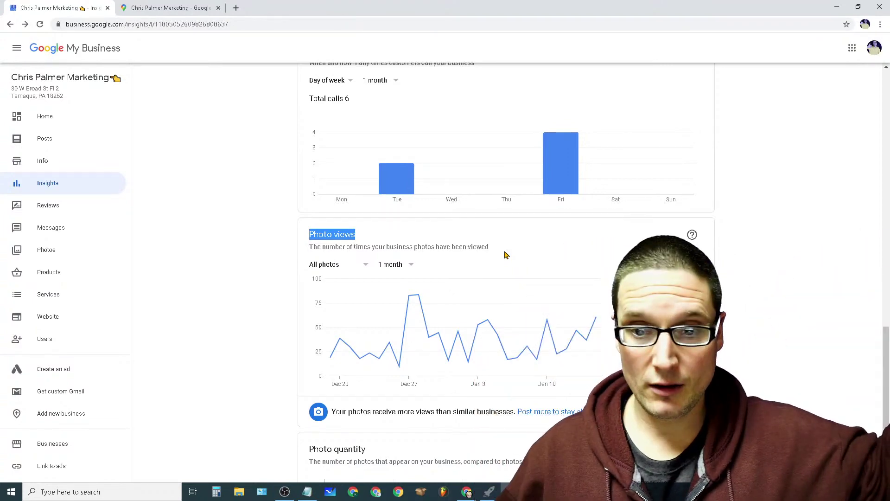
pyautogui.scroll(12, 506, 255)
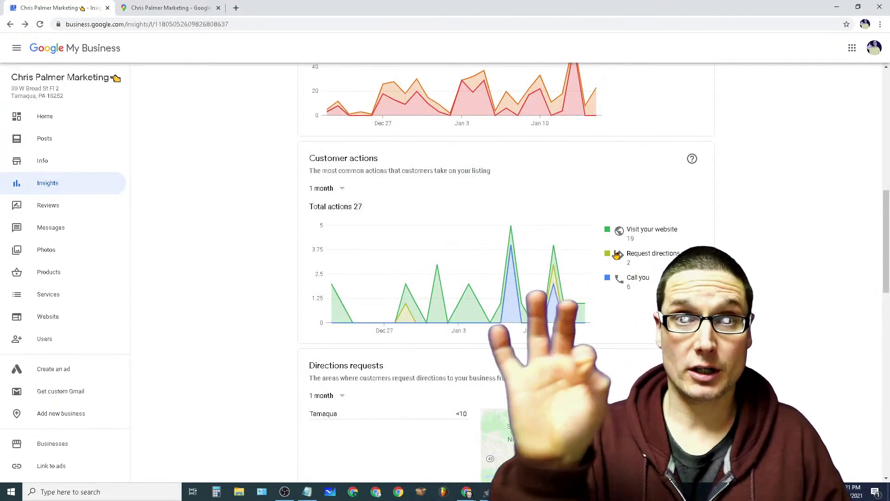
pyautogui.scroll(-3, 716, 243)
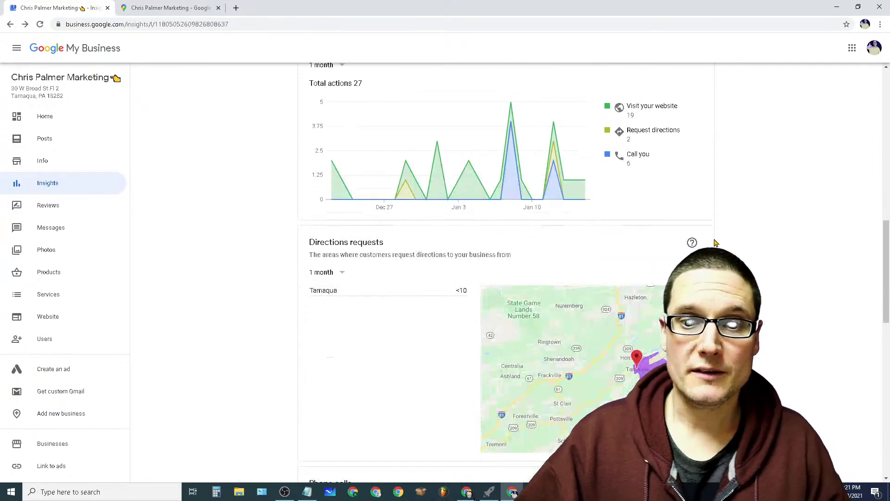
pyautogui.scroll(-10, 717, 243)
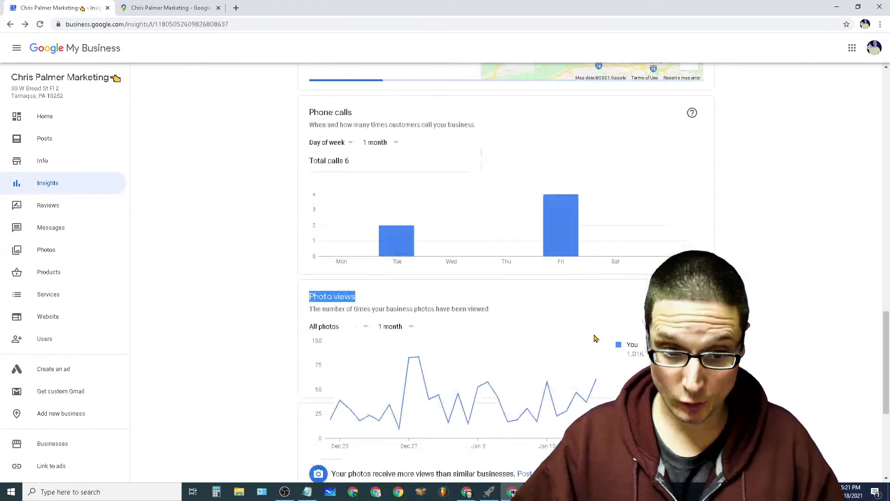
pyautogui.scroll(4, 627, 305)
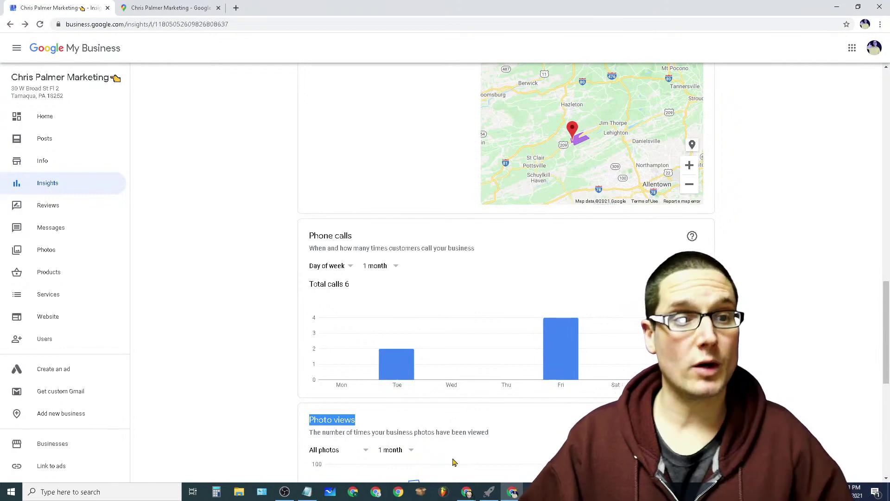
pyautogui.scroll(10, 453, 462)
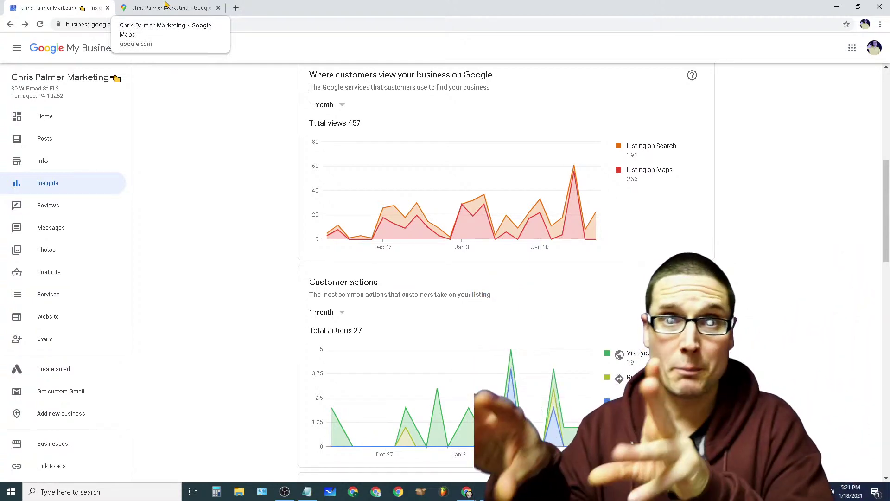
pyautogui.scroll(-3, 730, 249)
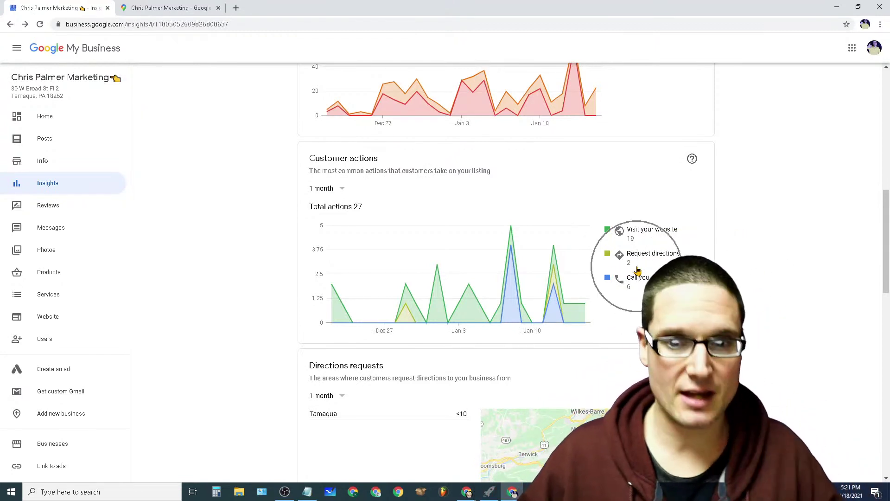
pyautogui.scroll(-8, 649, 376)
pyautogui.scroll(-5, 649, 374)
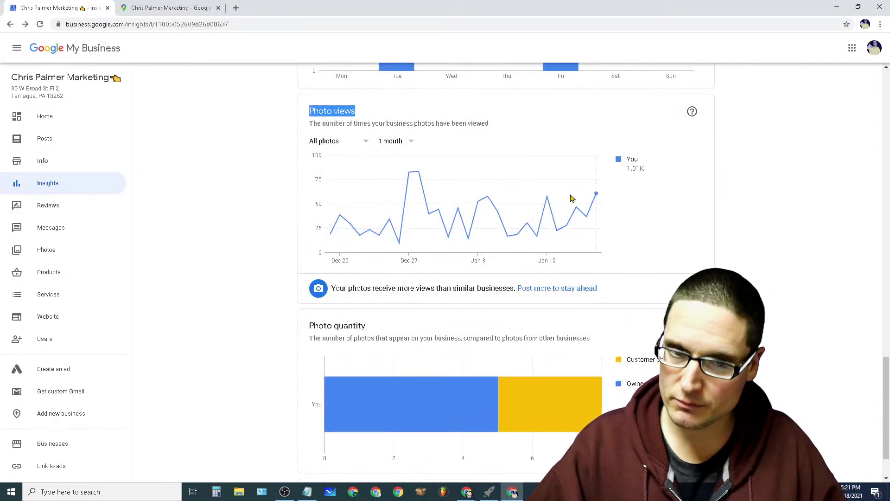
pyautogui.moveTo(370, 236)
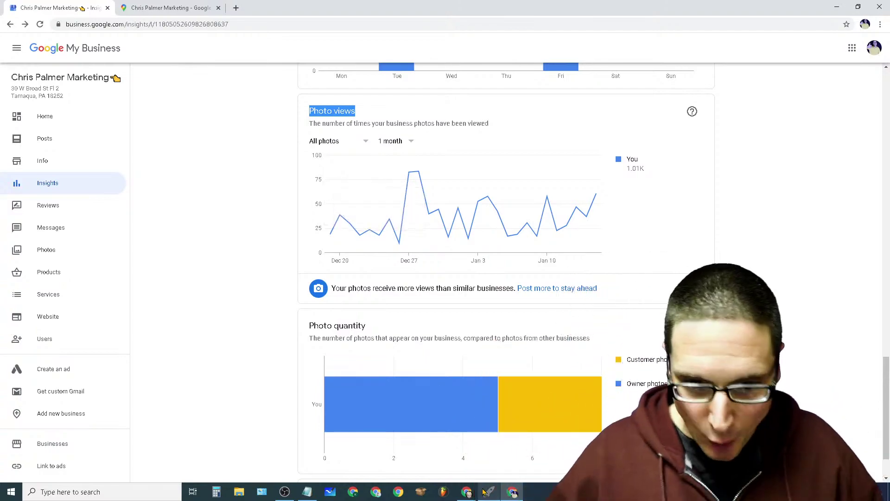
# Bring up the Epic Traffic Bot Pro window and pan the map back to the plumber pins
pyautogui.click(489, 491)
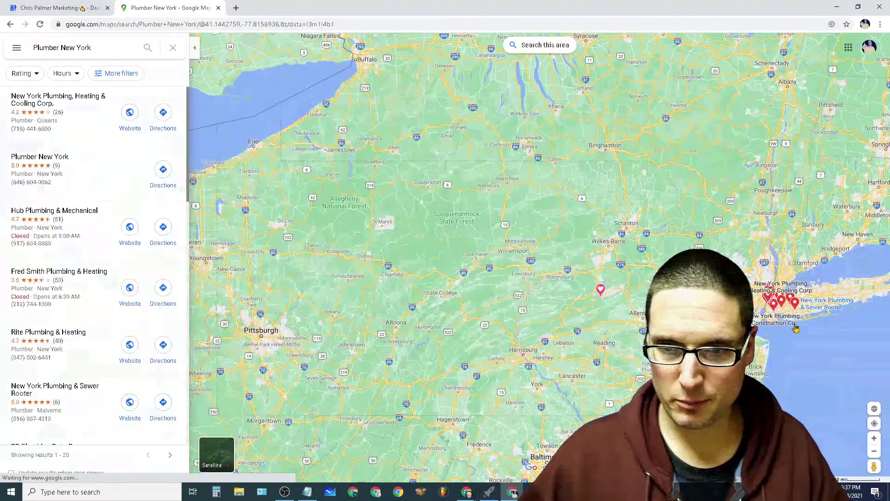
pyautogui.scroll(4, 364, 390)
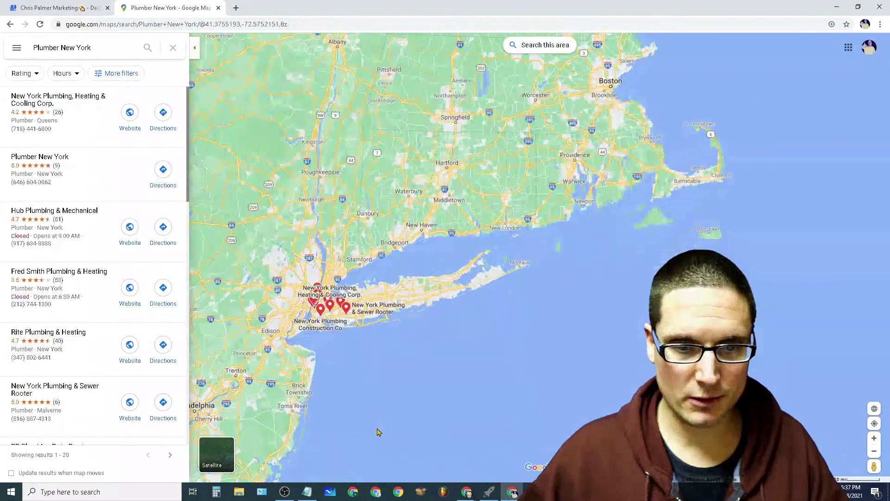
pyautogui.scroll(2, 399, 263)
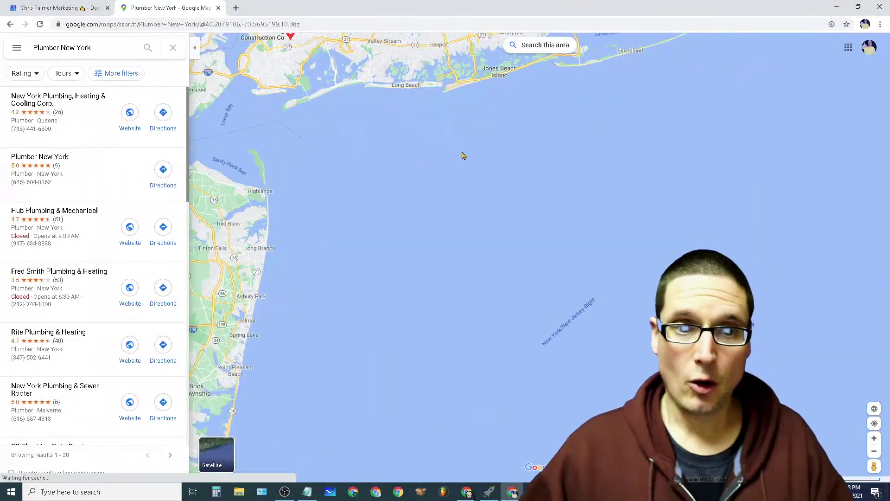
pyautogui.moveTo(463, 153); pyautogui.dragTo(525, 320)
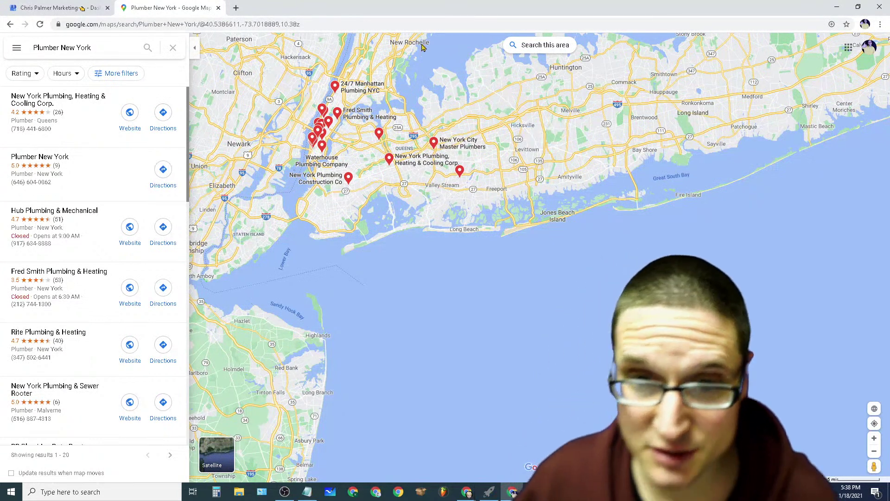
# Insert 'hicksville' before 'New York' in the plumber search and run it
pyautogui.click(93, 47)
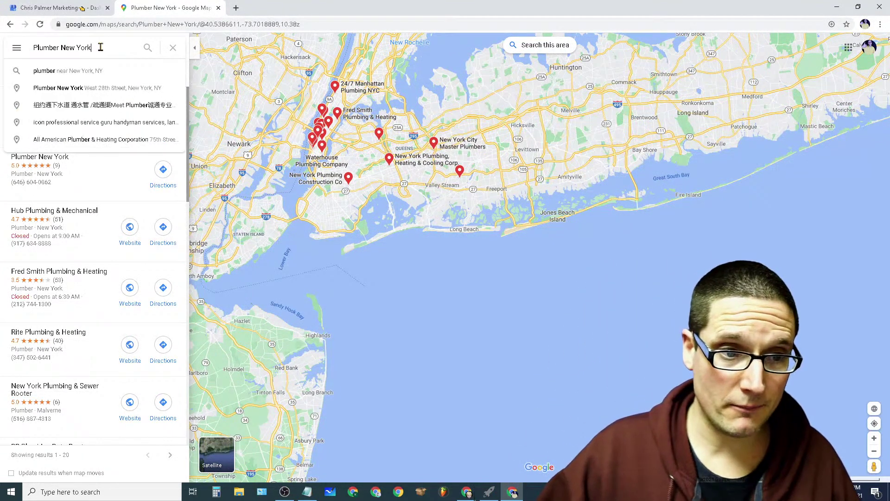
pyautogui.click(60, 48)
pyautogui.write('hicks')
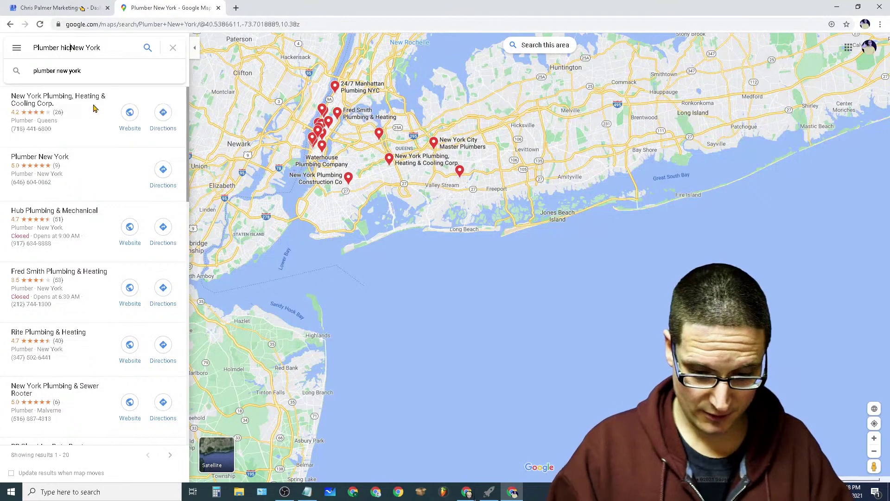
pyautogui.write('ville')
pyautogui.press('Return')
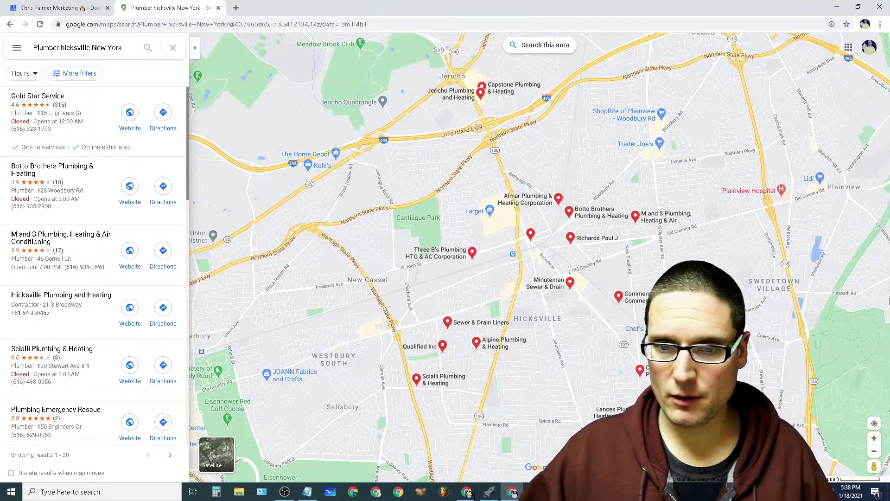
# Replace 'Plumber' with 'botto plumber' in the Hicksville search and run it
pyautogui.doubleClick(46, 47)
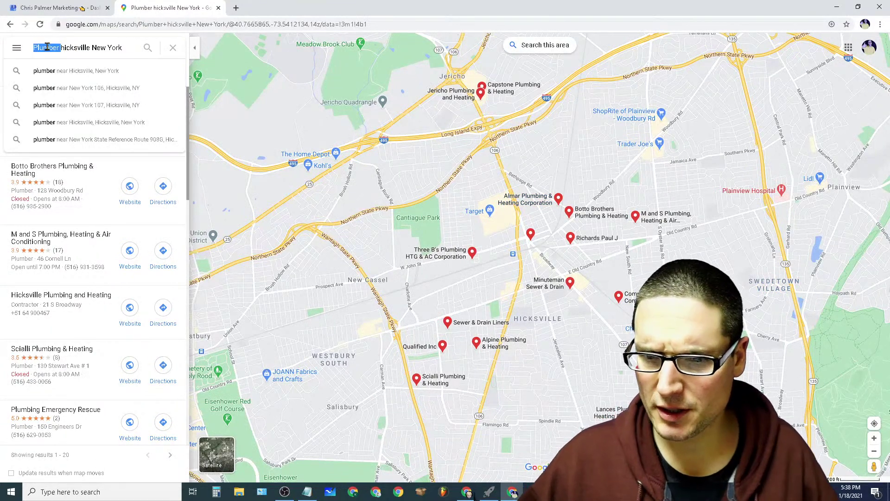
pyautogui.write('bott')
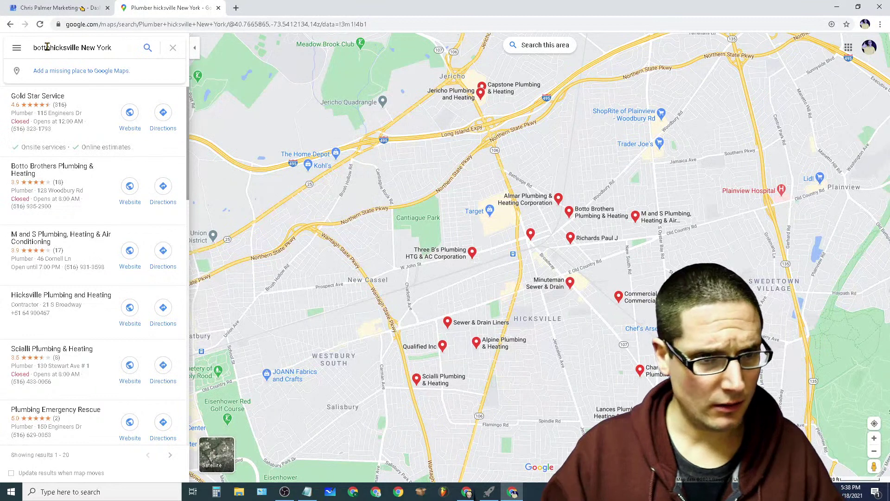
pyautogui.write('o ')
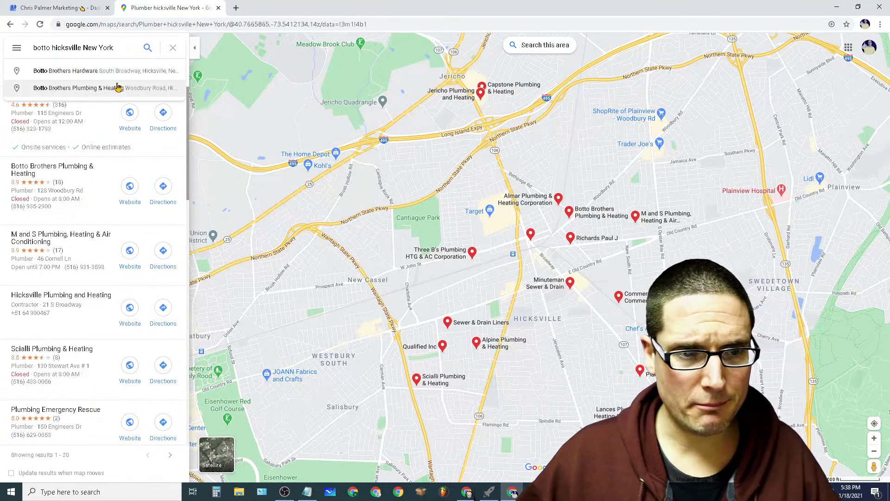
pyautogui.write('plumber')
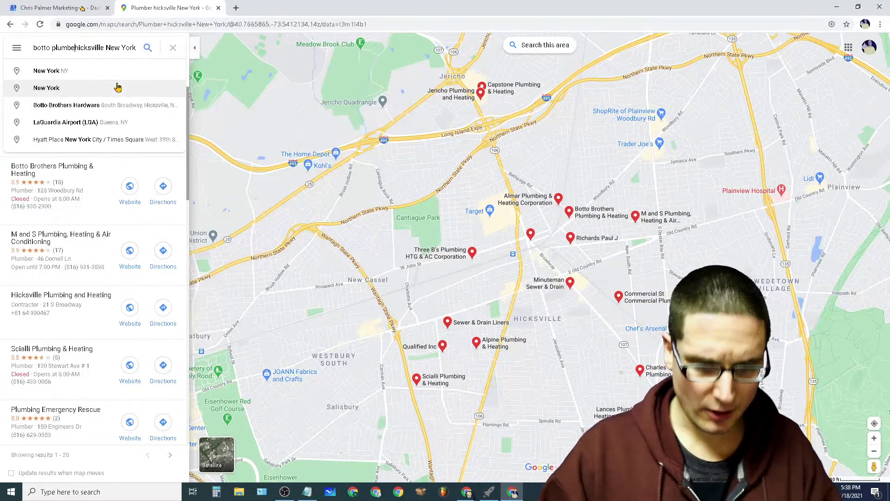
pyautogui.press('Return')
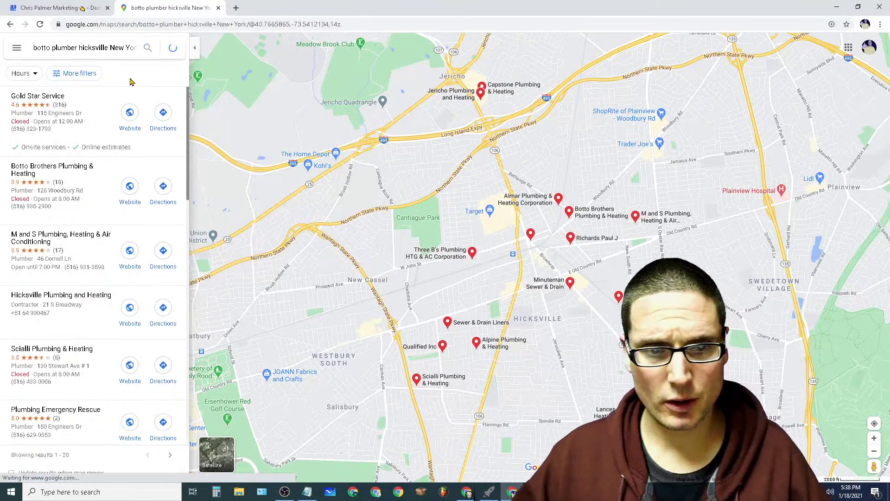
# Zoom in, open the nearby CVS listing, then go back to the business dashboard
pyautogui.scroll(4, 568, 222)
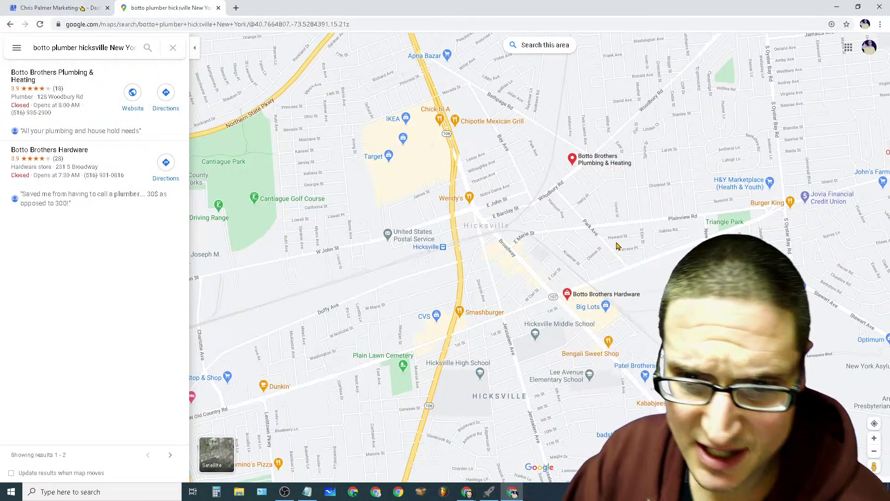
pyautogui.scroll(2, 617, 245)
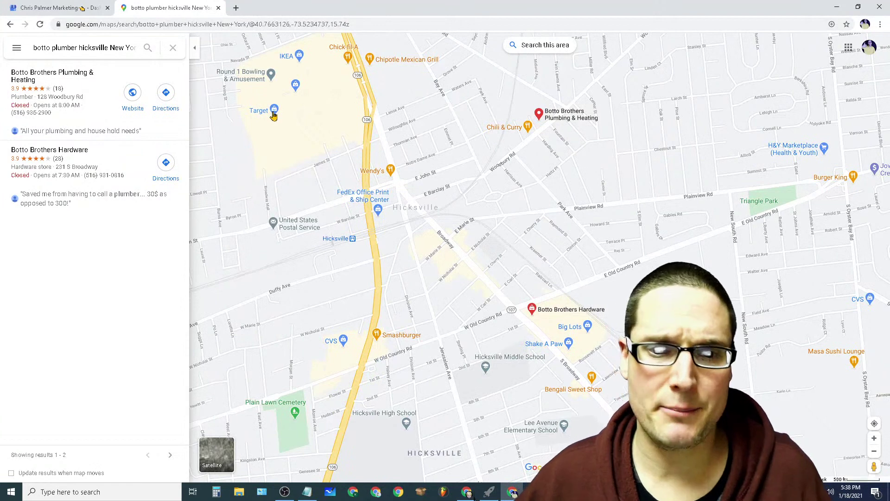
pyautogui.click(345, 344)
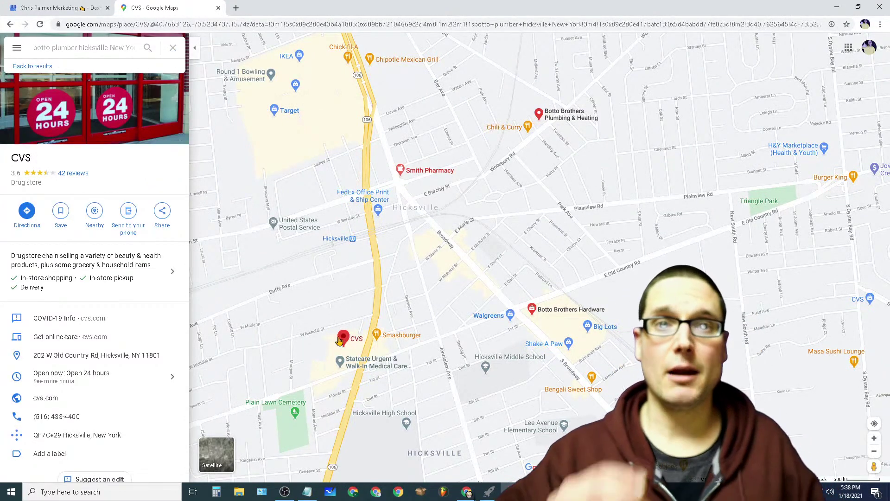
pyautogui.click(4, 4)
pyautogui.click(42, 185)
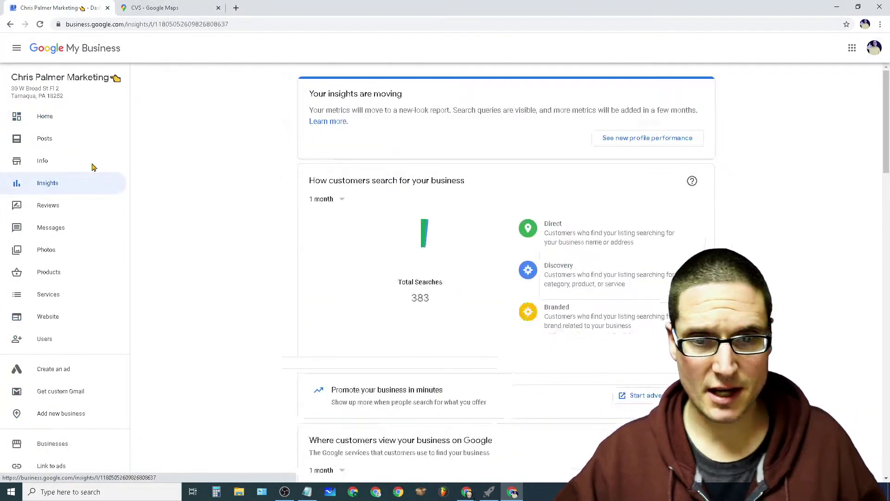
pyautogui.moveTo(579, 308)
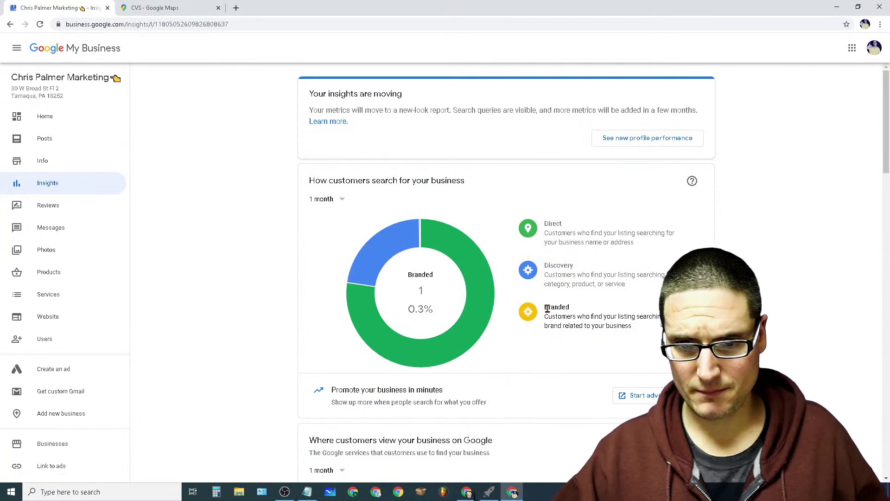
pyautogui.moveTo(548, 308); pyautogui.dragTo(635, 327)
pyautogui.click(680, 331)
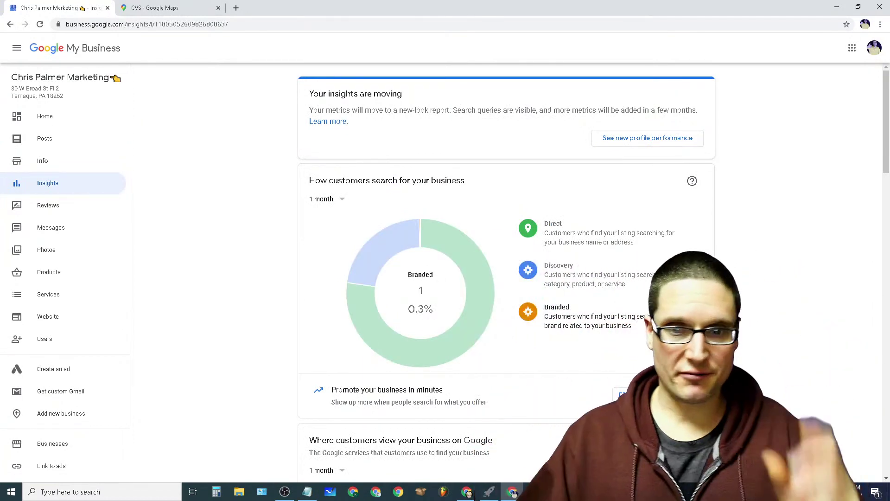
pyautogui.scroll(-5, 505, 278)
pyautogui.scroll(-6, 505, 278)
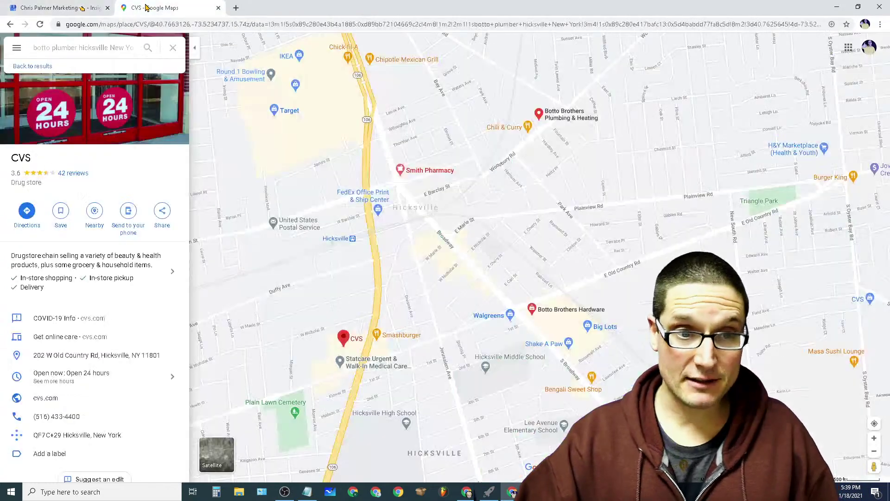
pyautogui.click(147, 7)
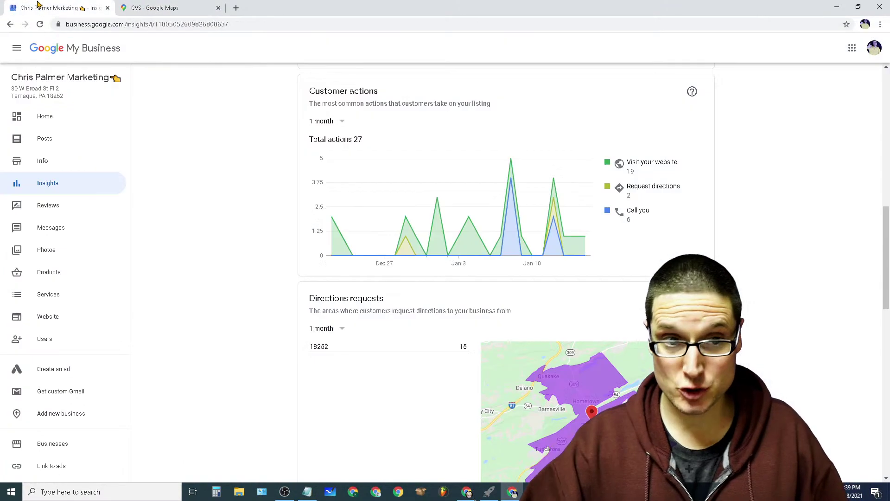
pyautogui.click(53, 7)
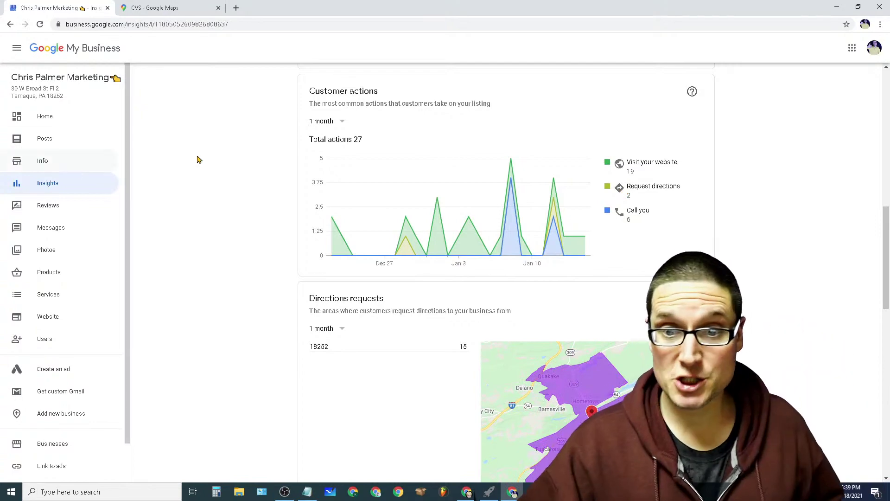
pyautogui.scroll(15, 196, 159)
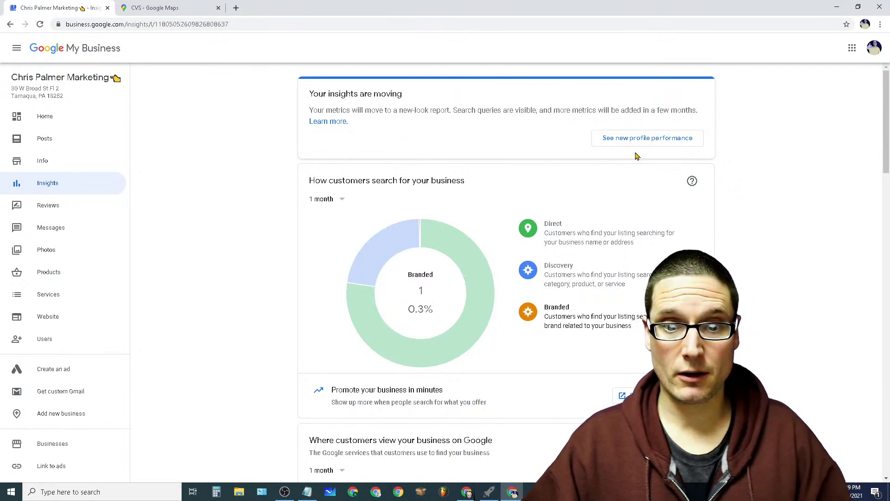
# Highlight the Direct, Discovery and Branded descriptions, then scroll to the 457-view and 27-action charts
pyautogui.moveTo(544, 224); pyautogui.dragTo(662, 319)
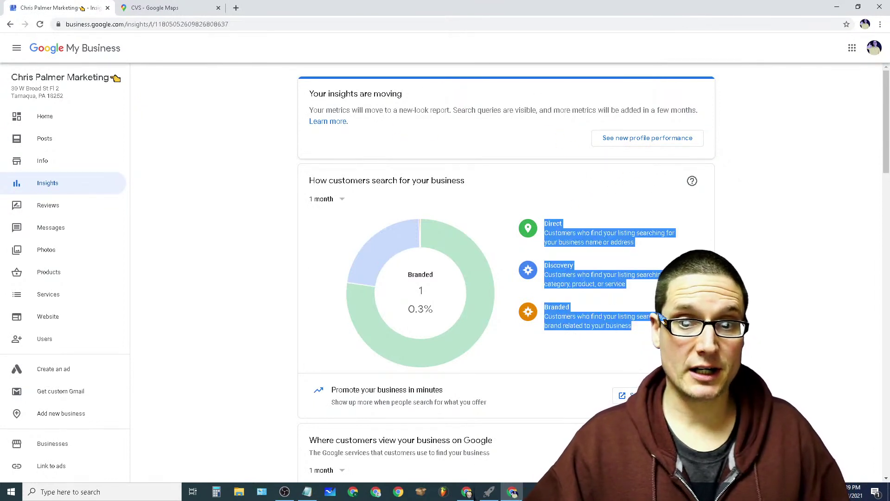
pyautogui.scroll(-4, 612, 191)
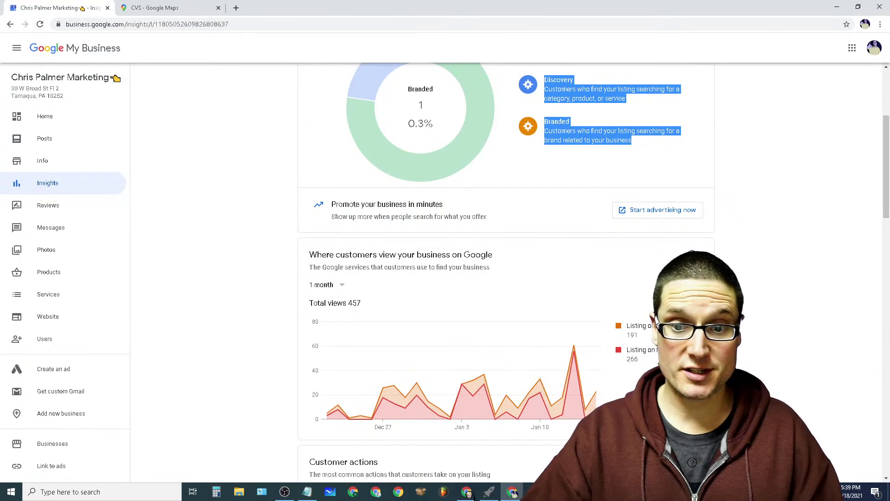
pyautogui.scroll(-4, 659, 360)
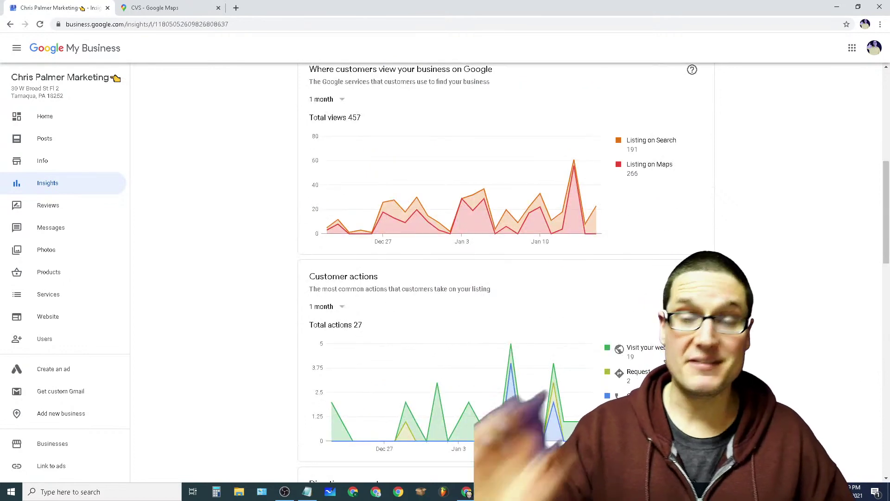